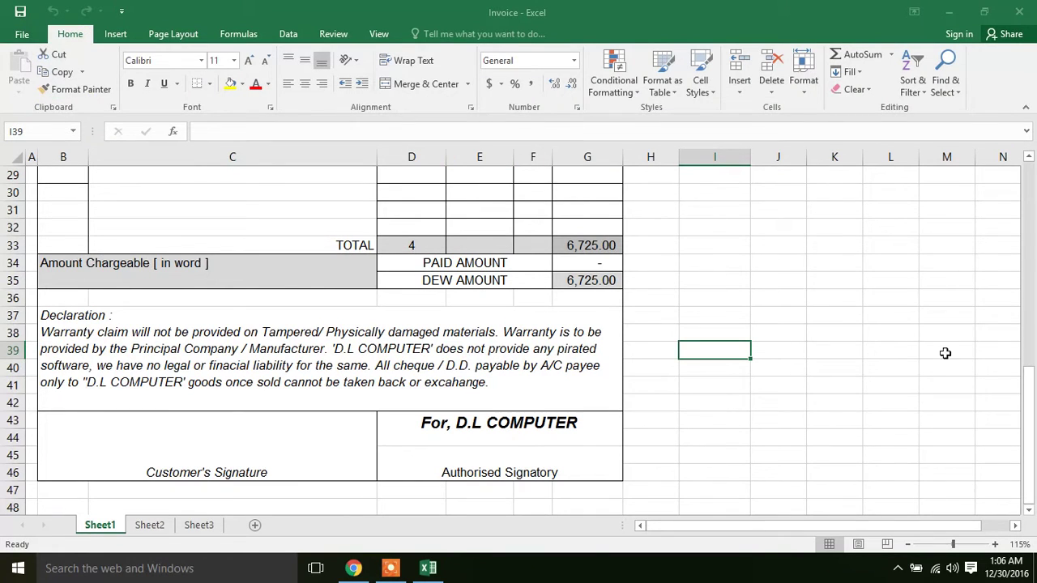
Inspect the G35 due-amount formula and the empty B35 cell, then minimize Excel
mouse_move(1028, 356)
mouse_down()
mouse_move(1029, 205)
mouse_move(1030, 327)
mouse_up()
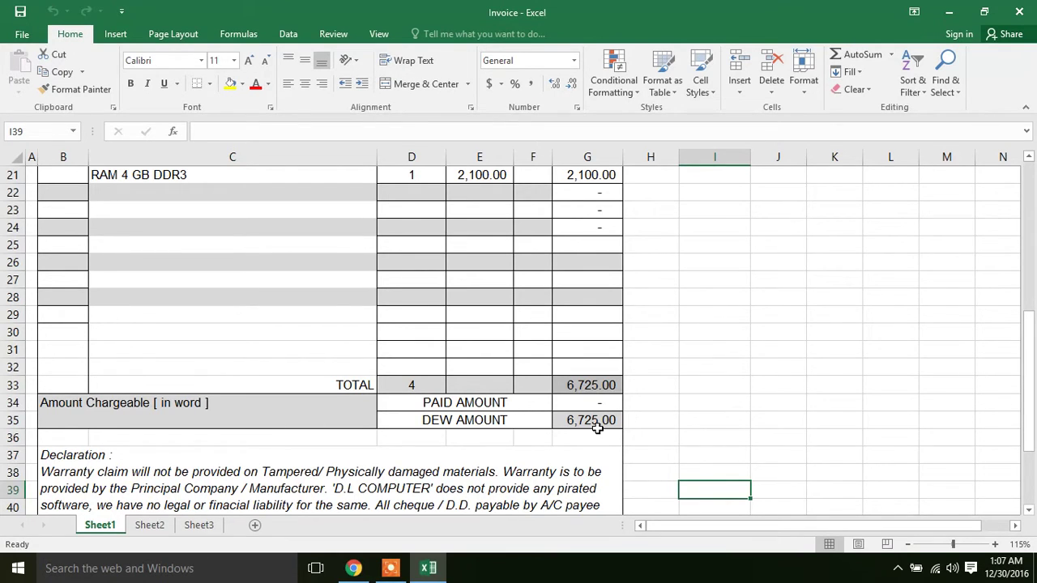
click(596, 426)
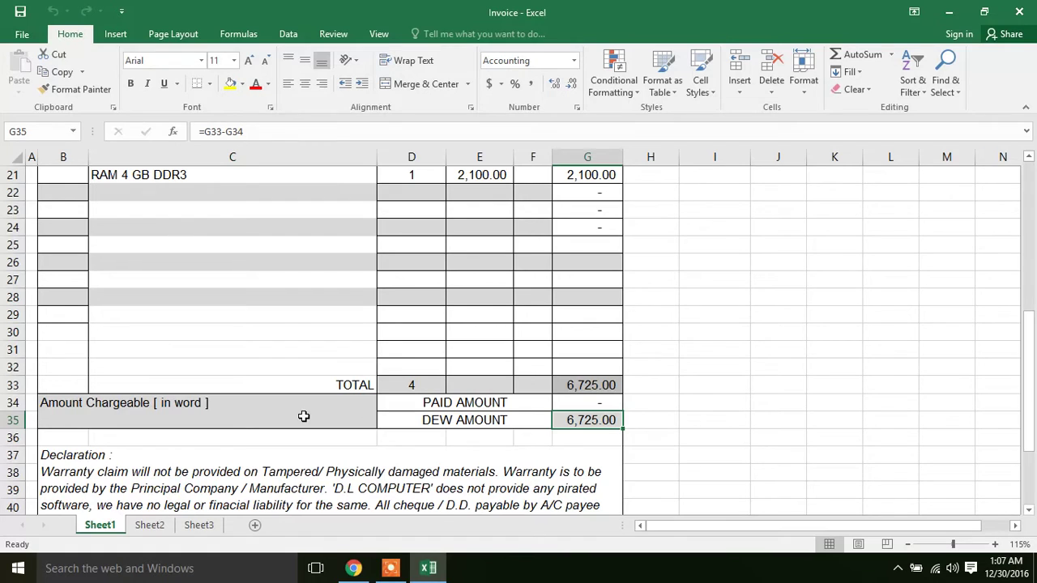
click(216, 422)
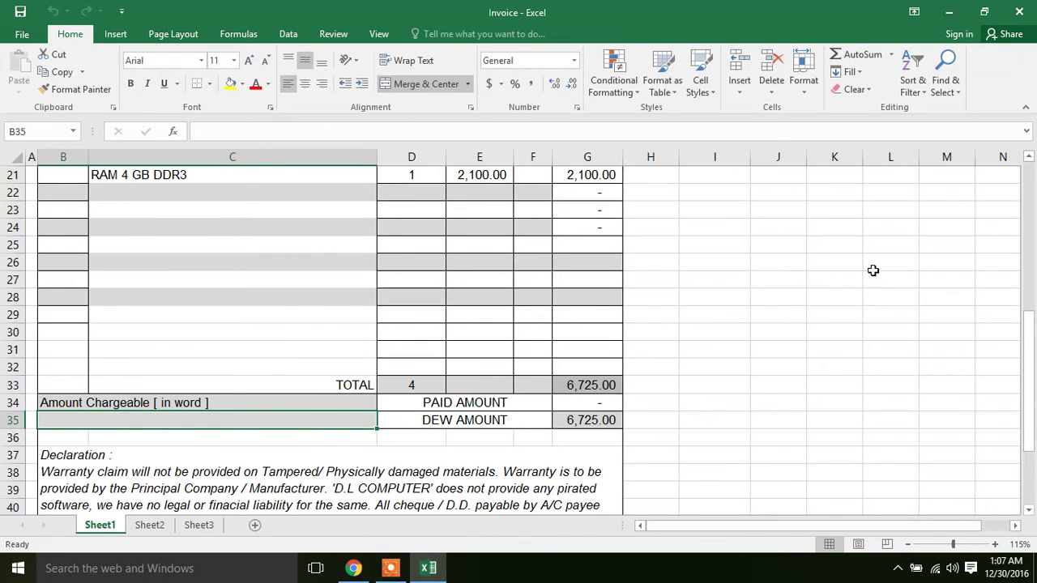
click(953, 11)
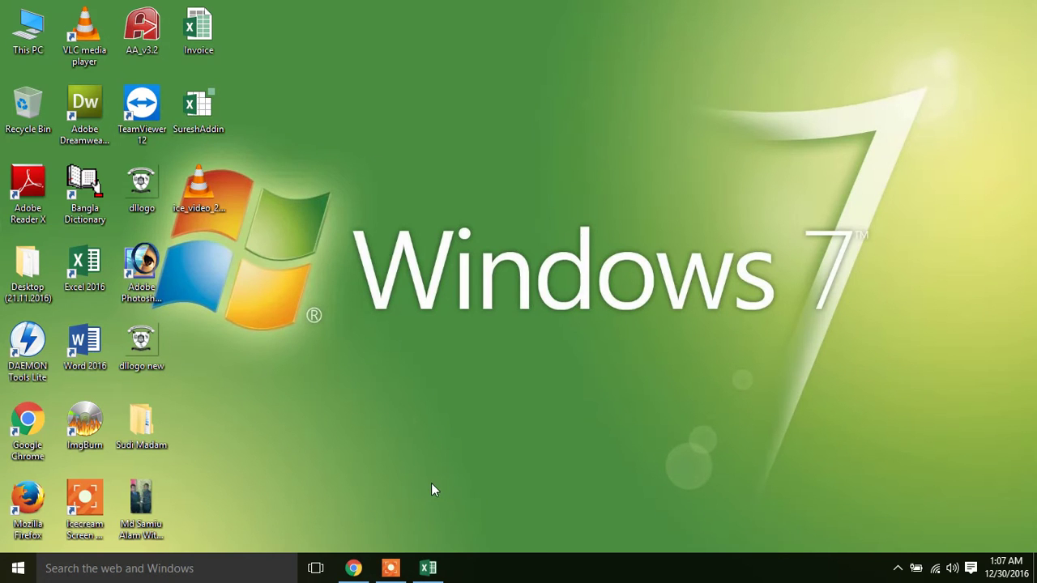
Restore the invoice and open the Excel Add-ins manager from Options > Add-Ins
click(432, 572)
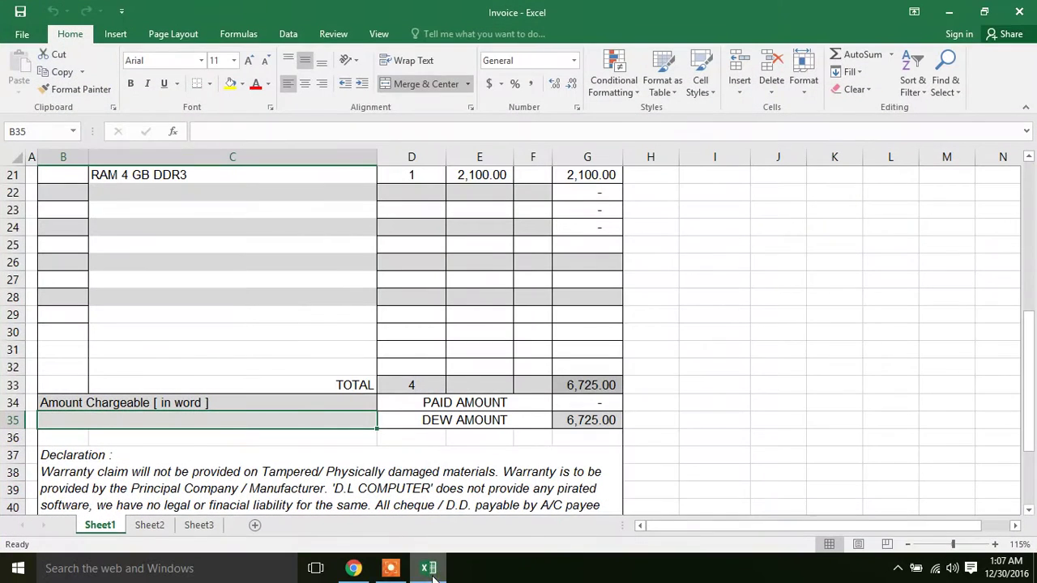
click(24, 38)
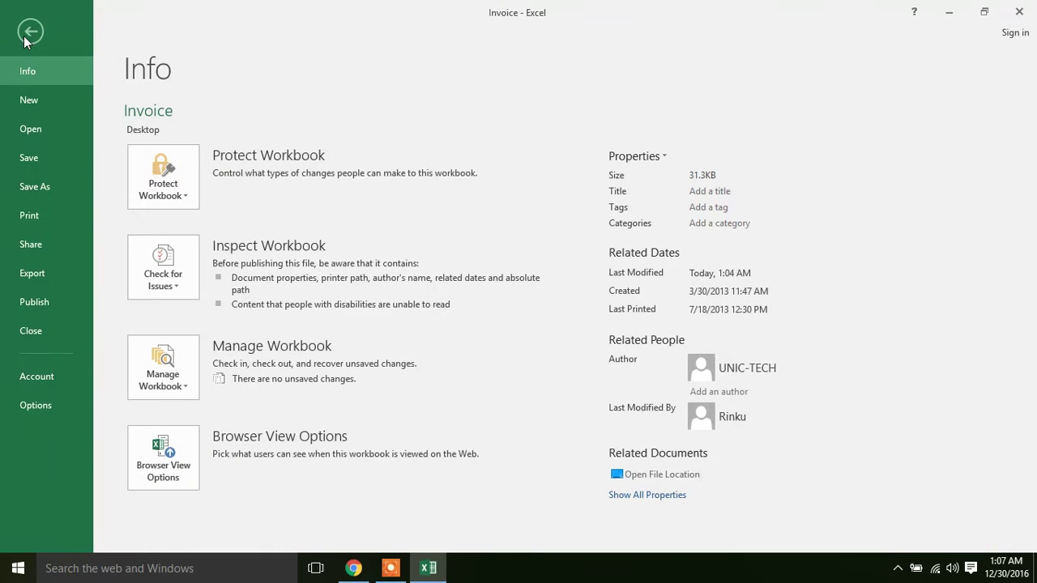
click(50, 397)
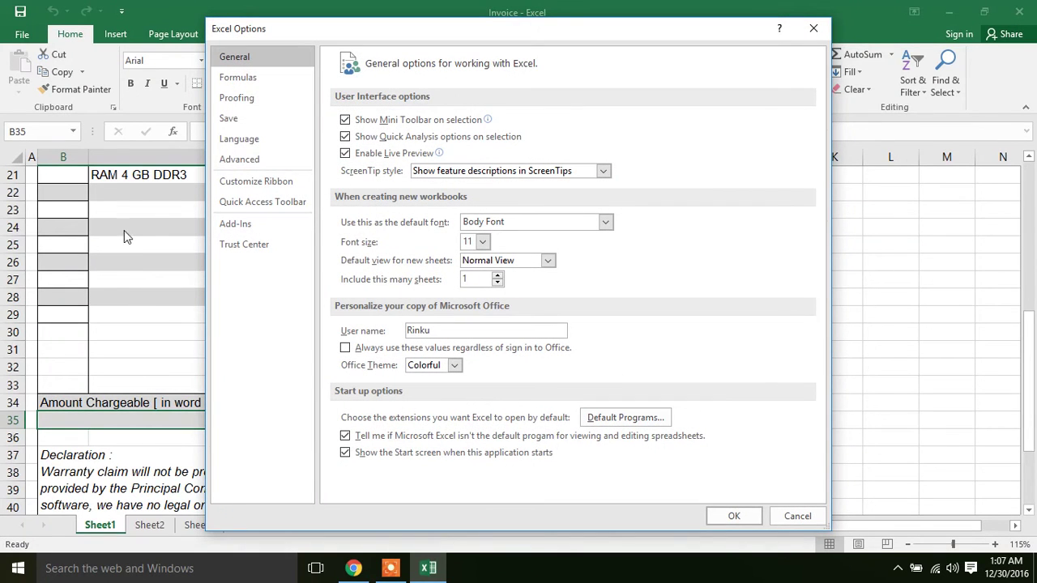
click(262, 232)
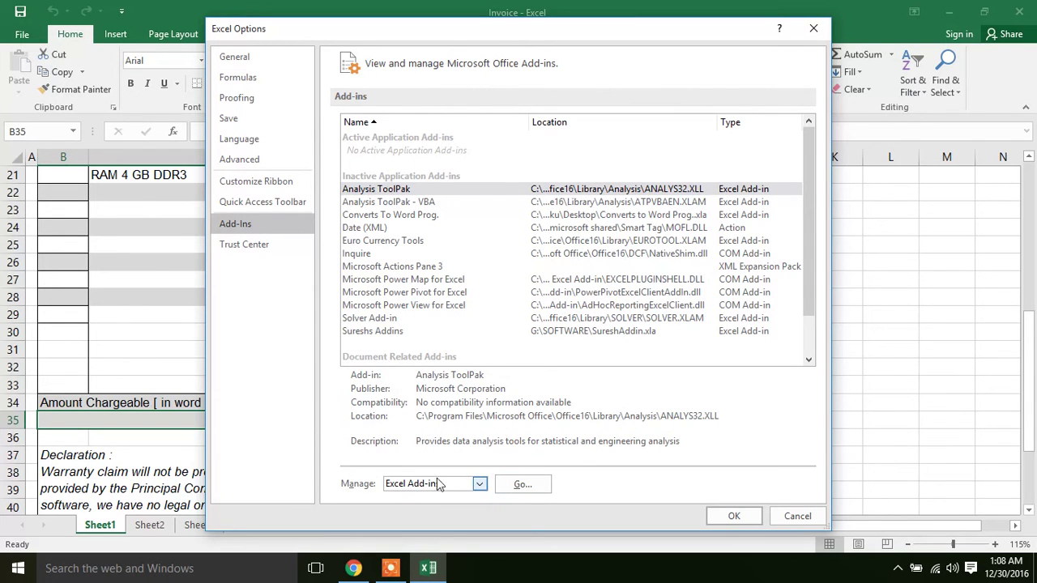
click(520, 485)
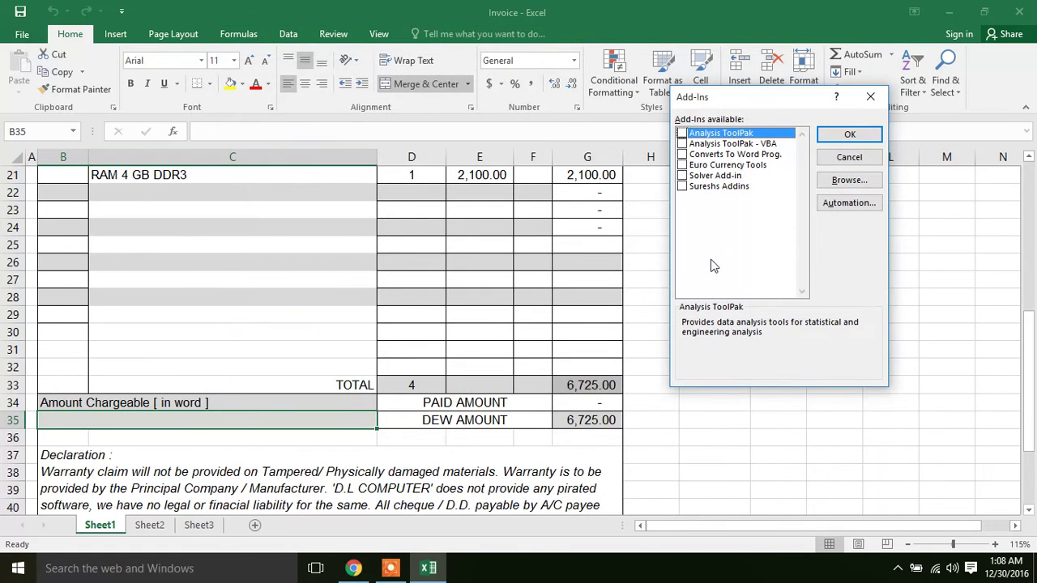
Load SureshAddin from the Desktop, replacing the existing copy, and enable Sureshs Addins
click(844, 183)
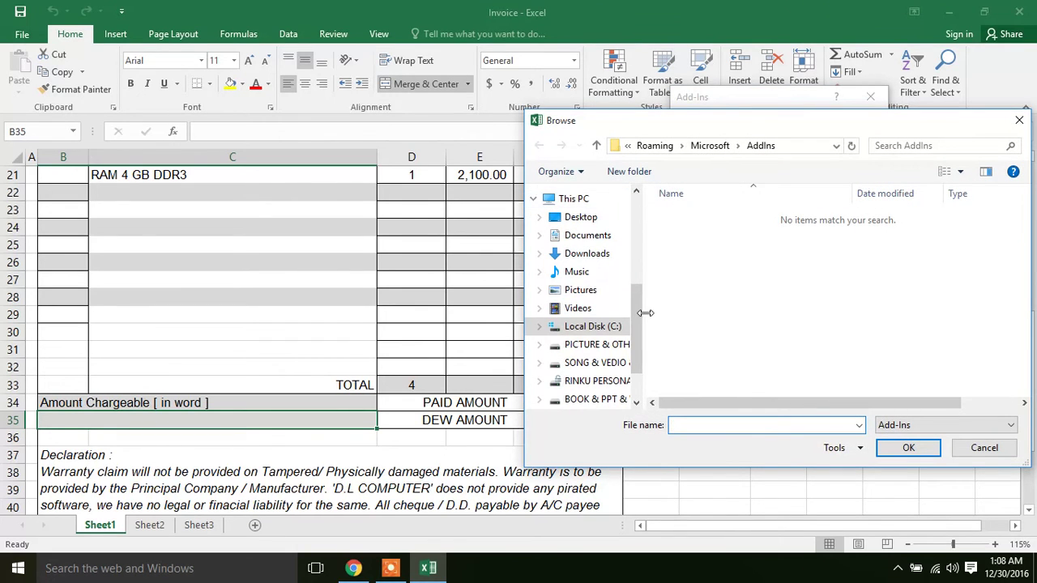
click(581, 217)
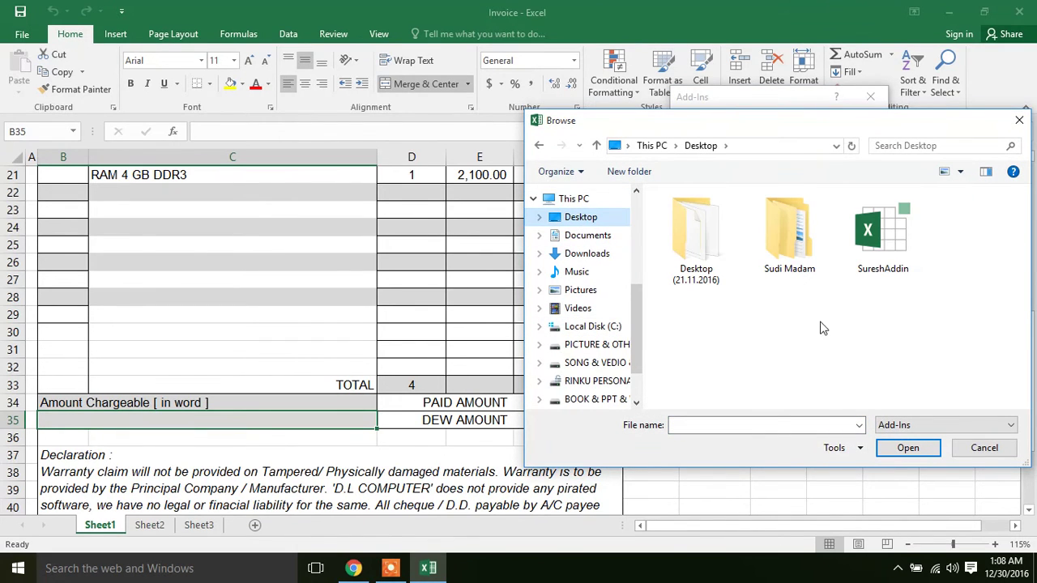
click(886, 272)
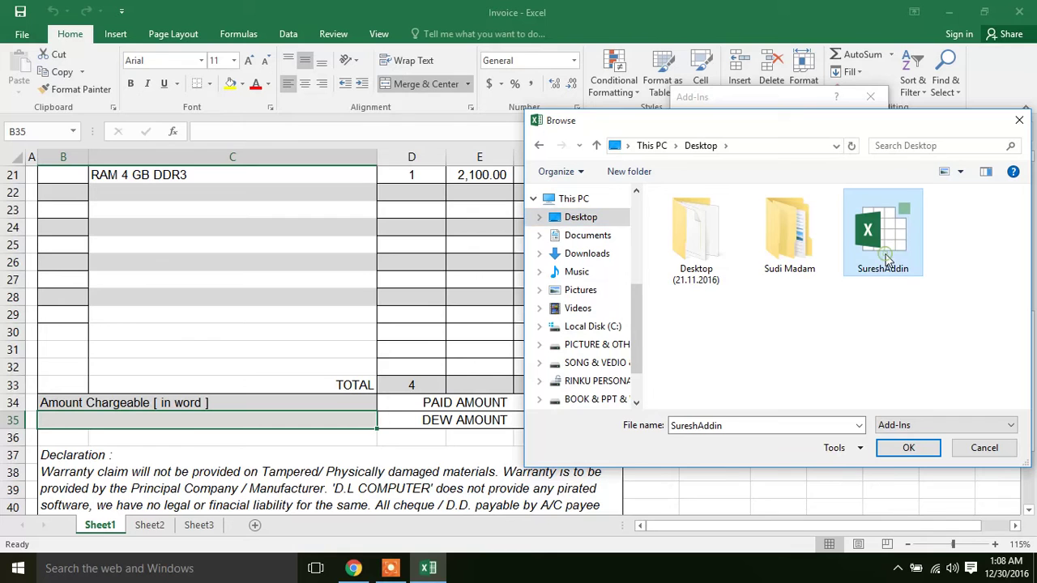
click(908, 447)
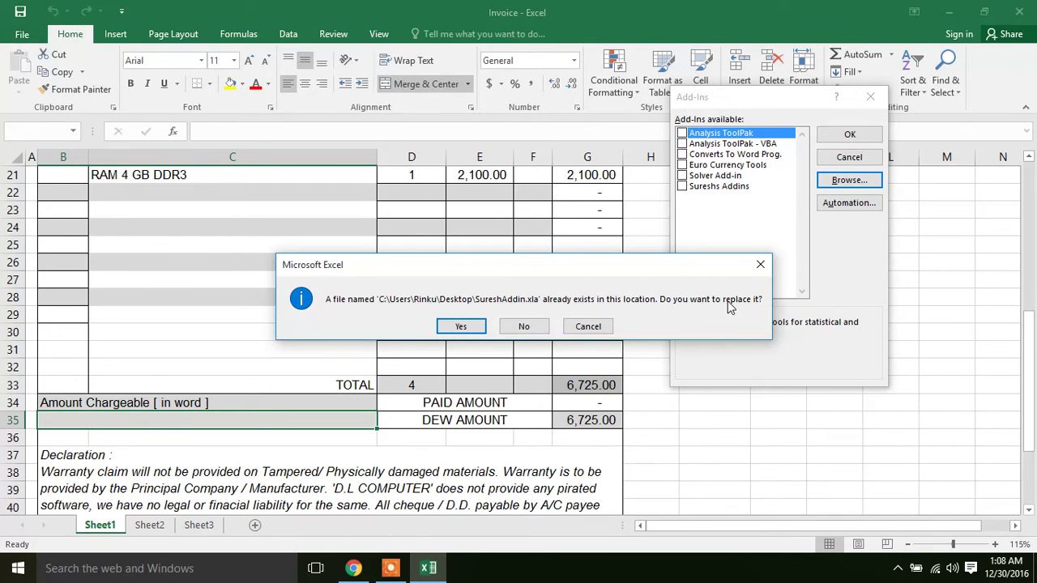
click(459, 327)
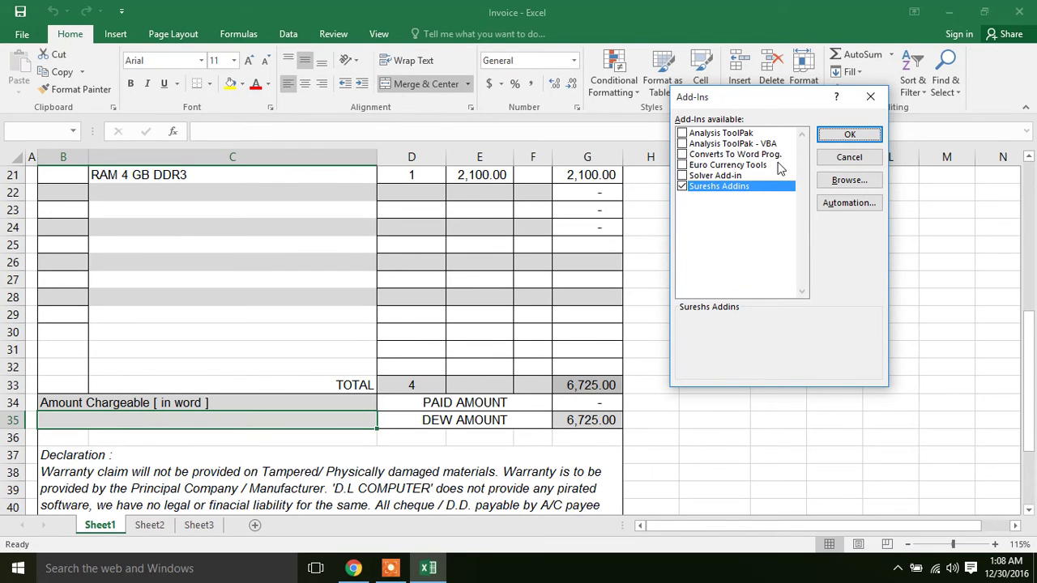
click(842, 143)
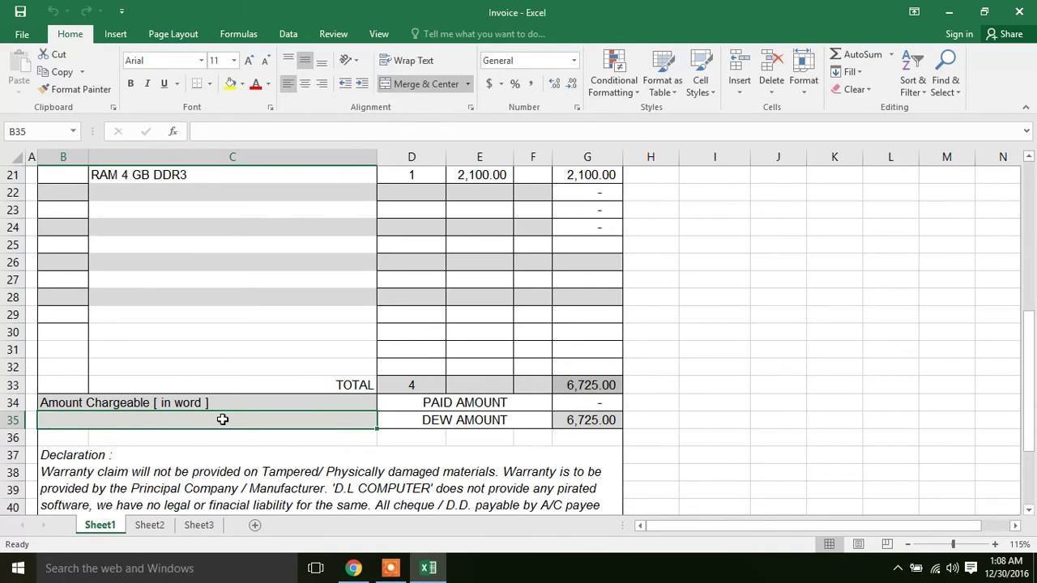
Enter =RsWords(G35) in B35 so it reads 'Rupees Six Thousand Seven Hundred Twenty Five Only'
text(=)
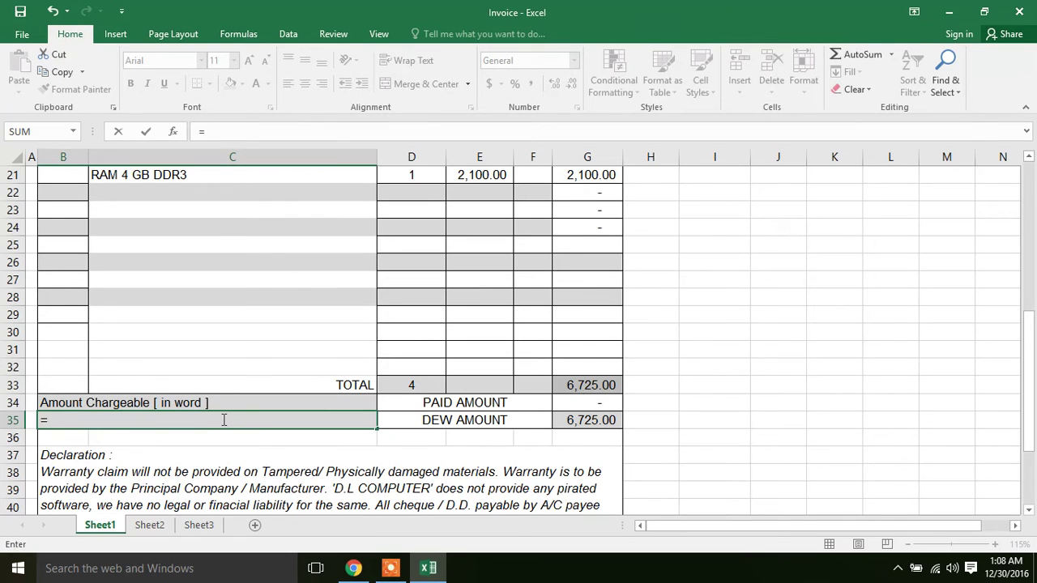
text(RS)
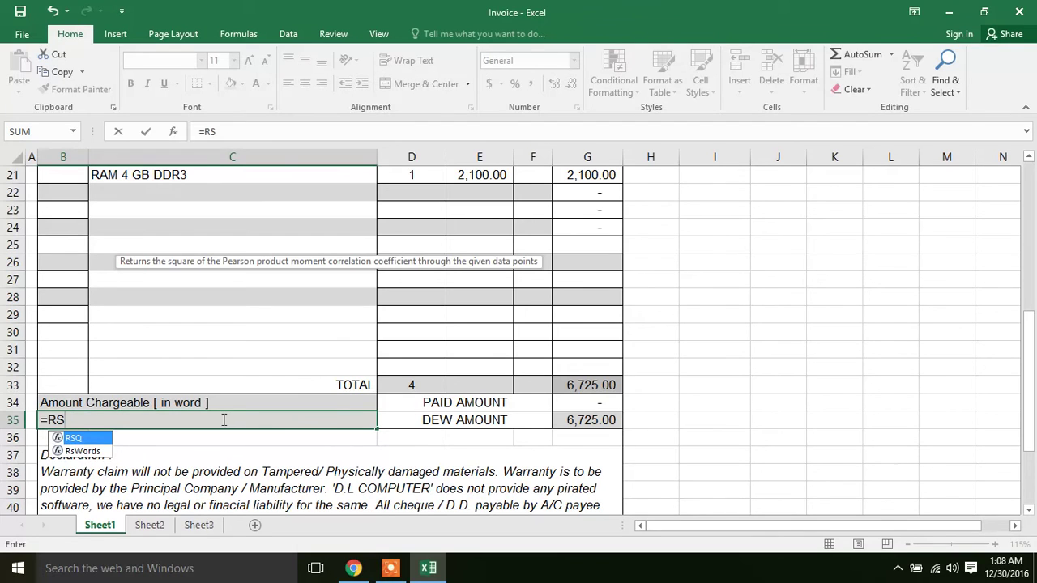
key(Down)
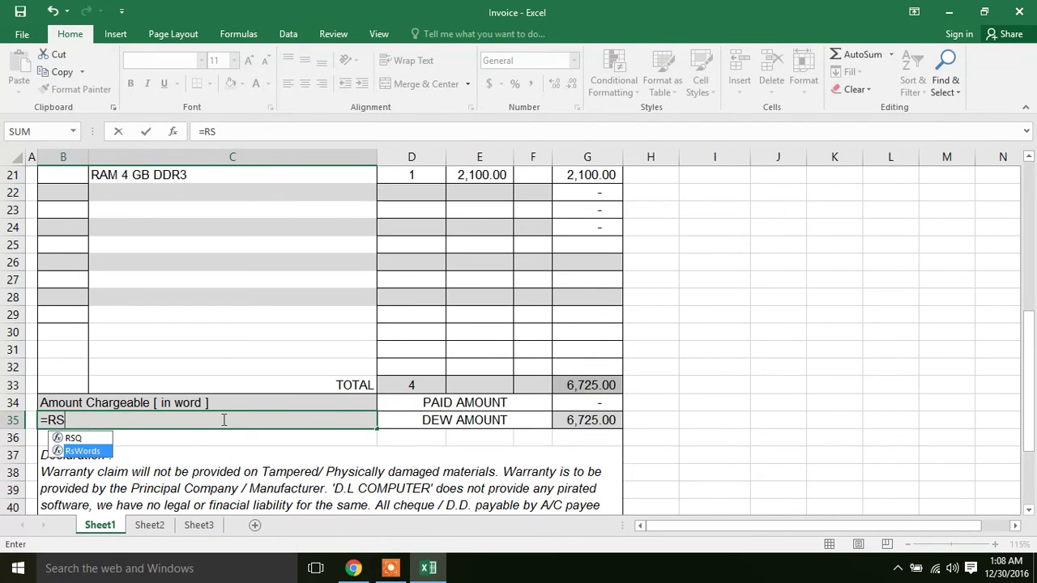
key(Tab)
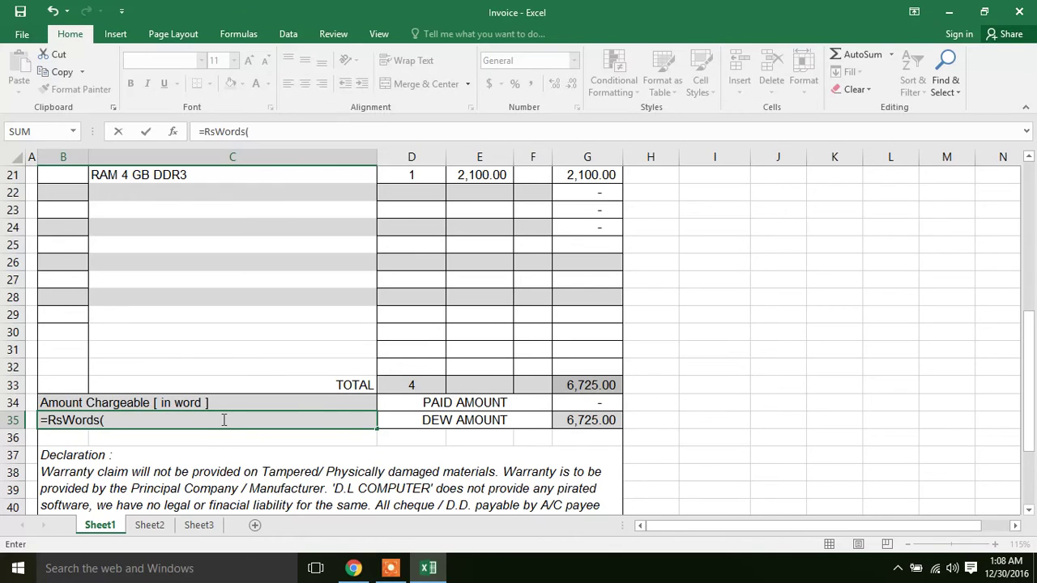
click(574, 422)
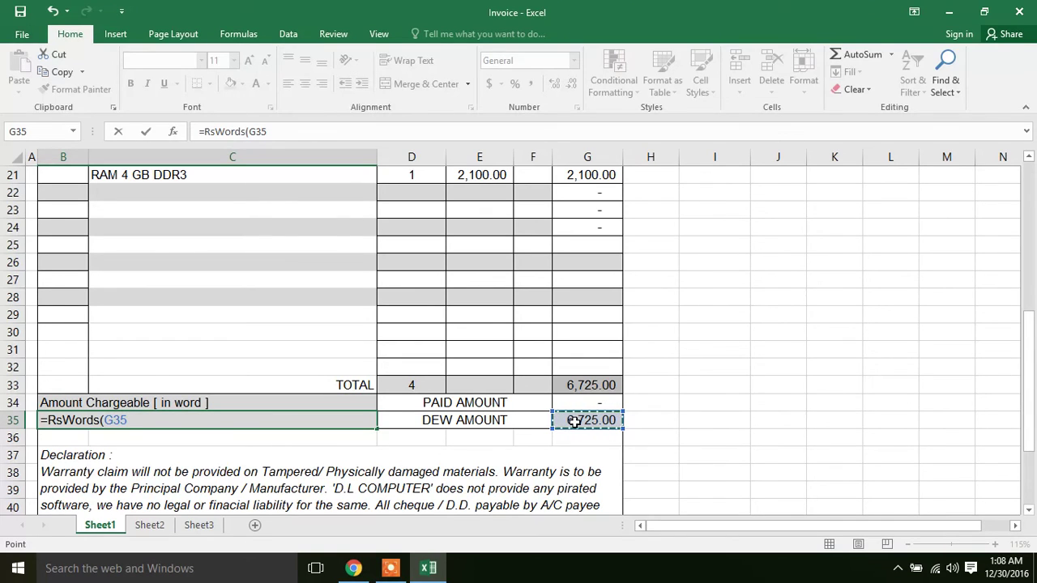
text())
key(Return)
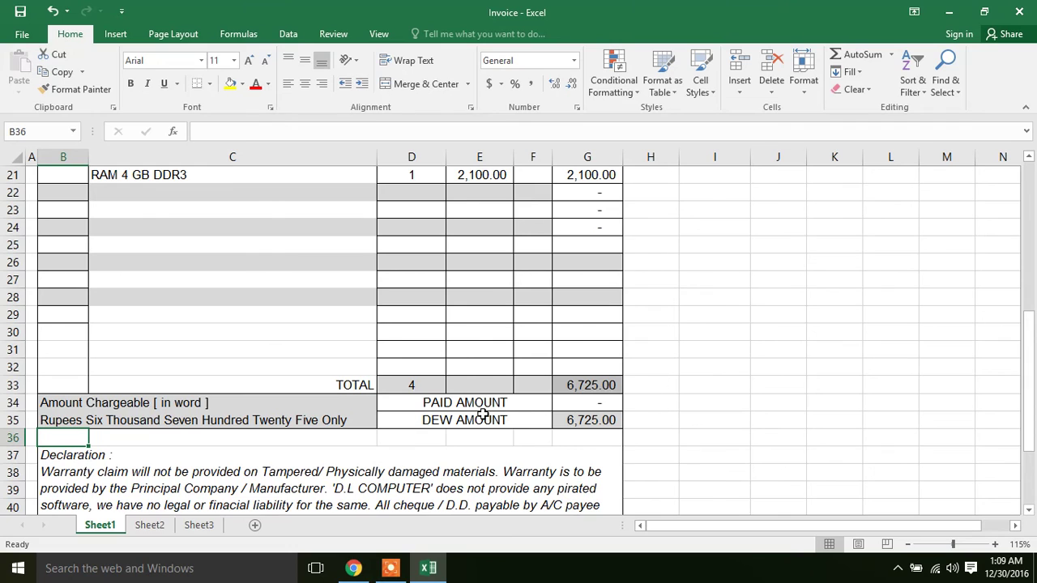
Enter 500 as the paid amount in G34
click(590, 404)
text(500)
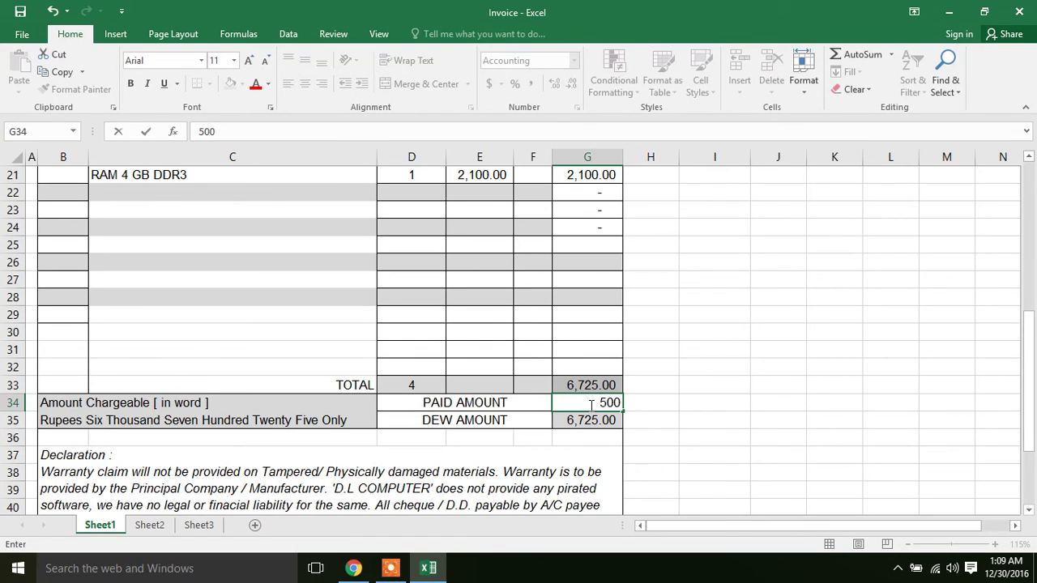
key(Return)
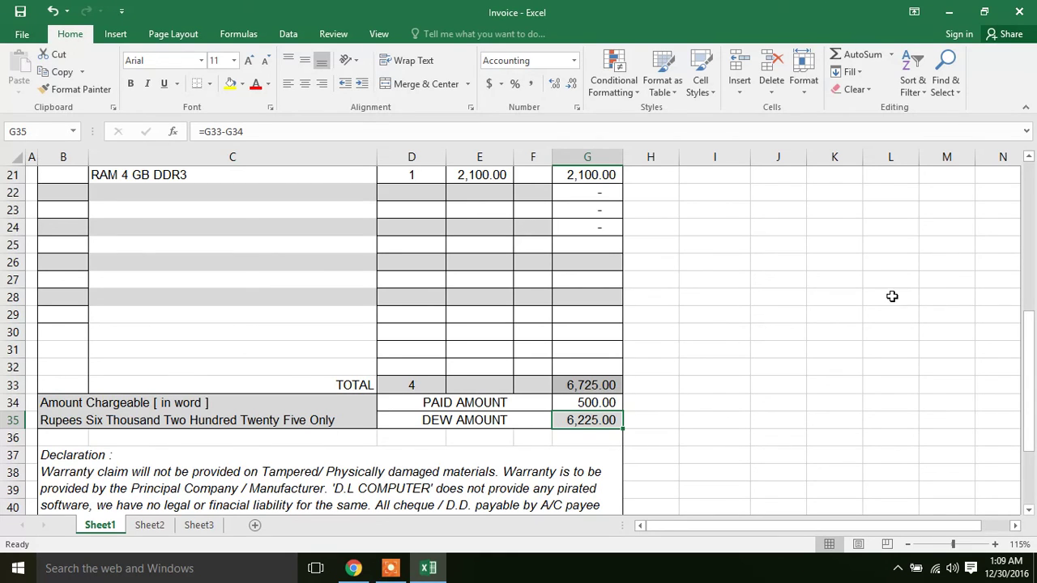
Close Excel, discarding the unsaved invoice changes
drag(1028, 341, 1033, 205)
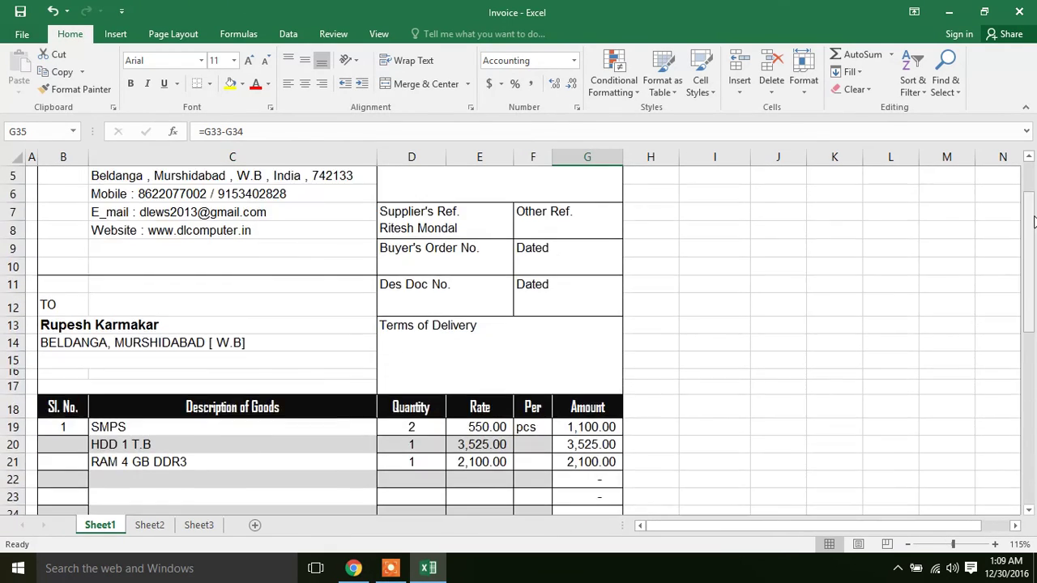
click(1018, 18)
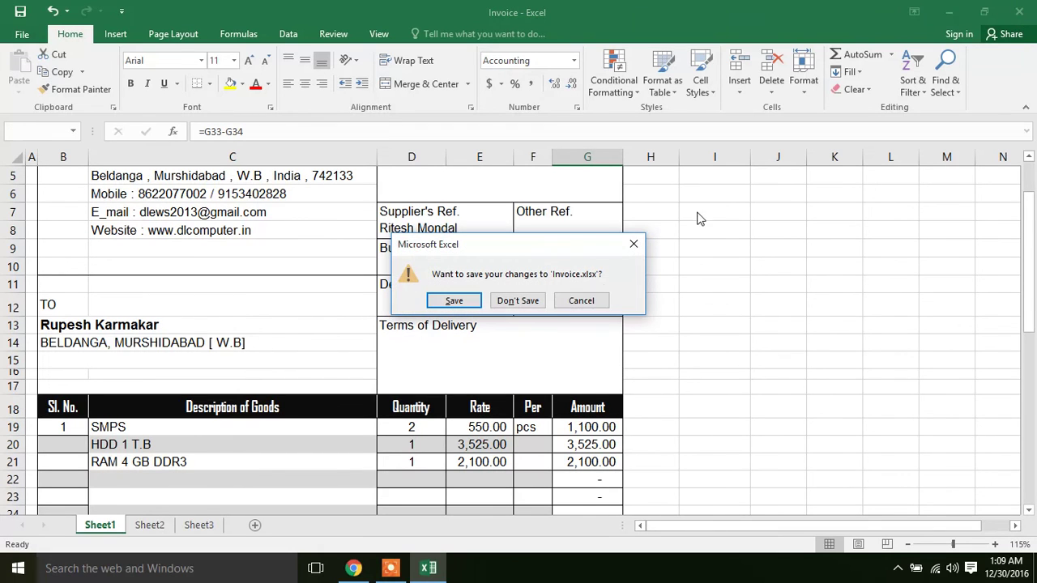
click(516, 305)
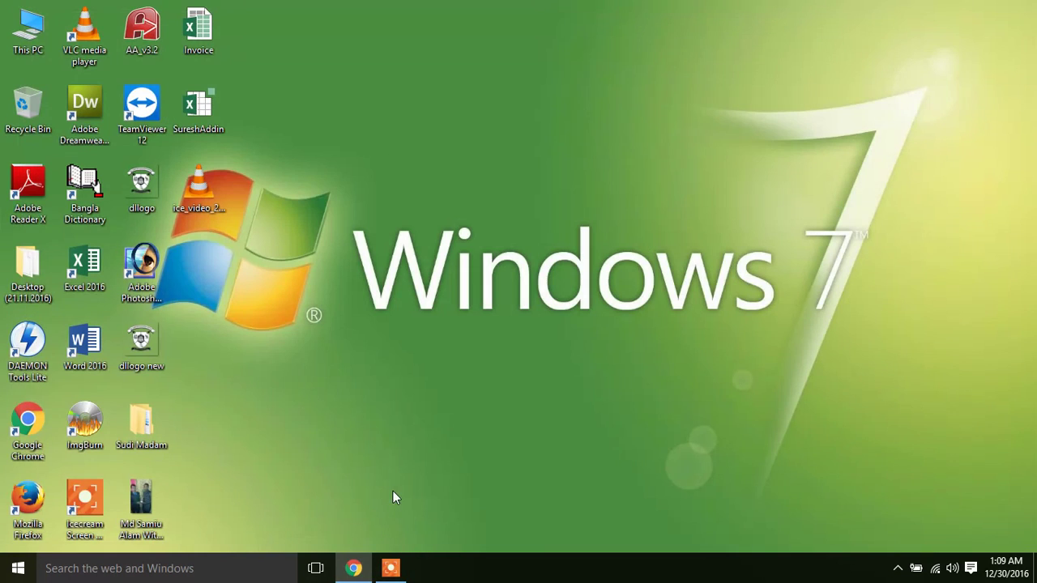